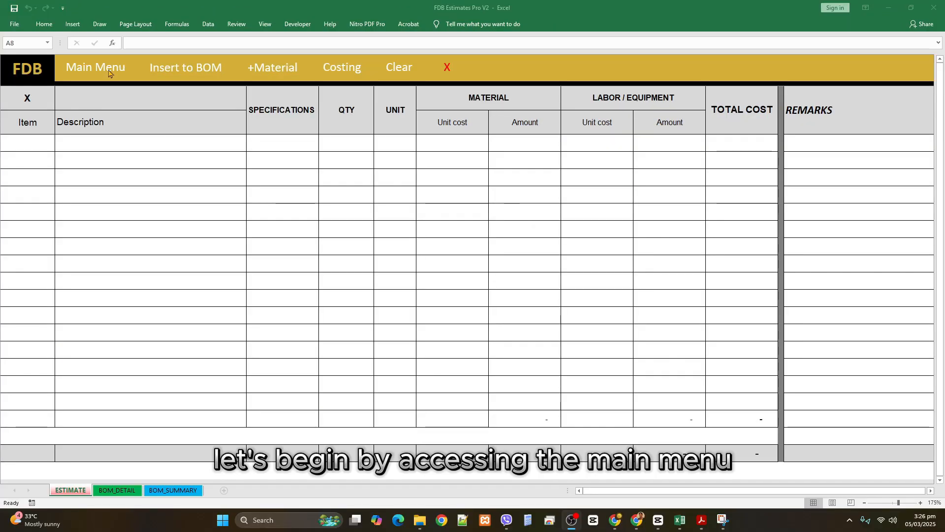
Step: Open the RC One-Way Slab estimator, view its reference figure and check the floor topping and tilework inputs
click(108, 73)
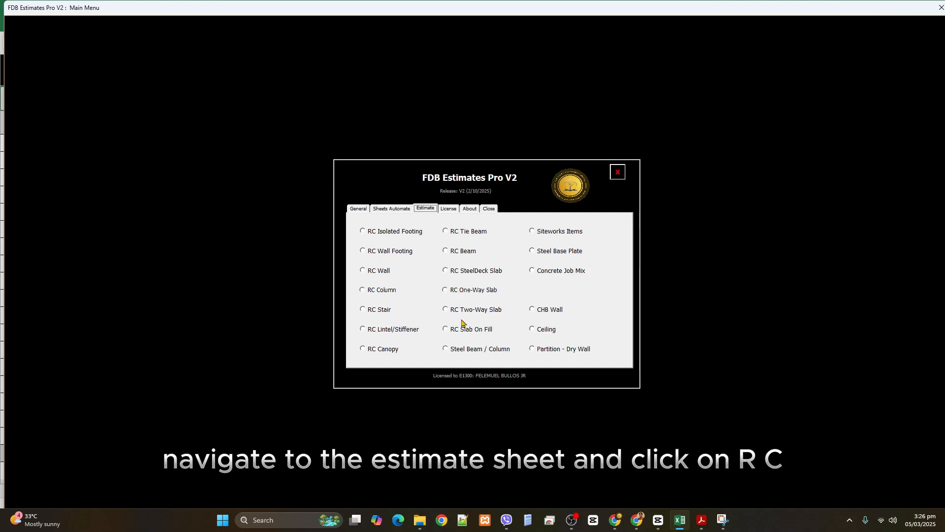
click(463, 291)
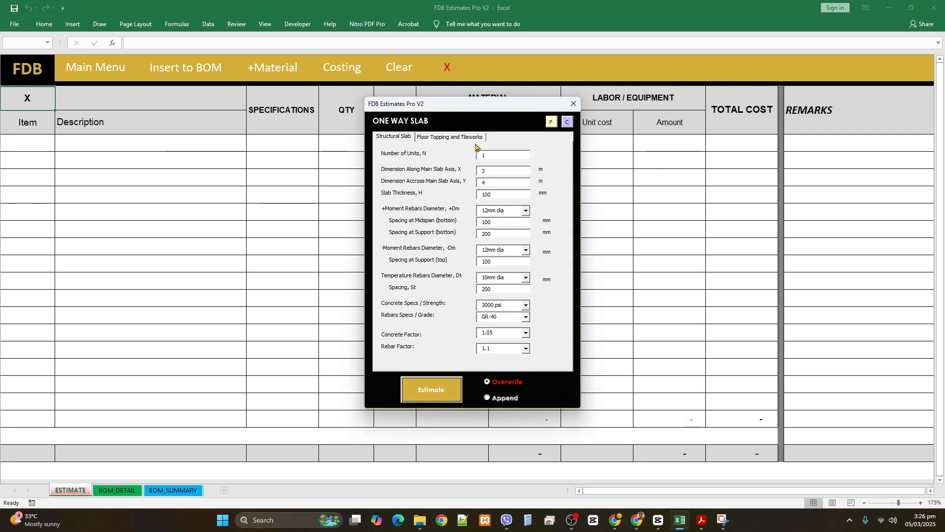
click(552, 123)
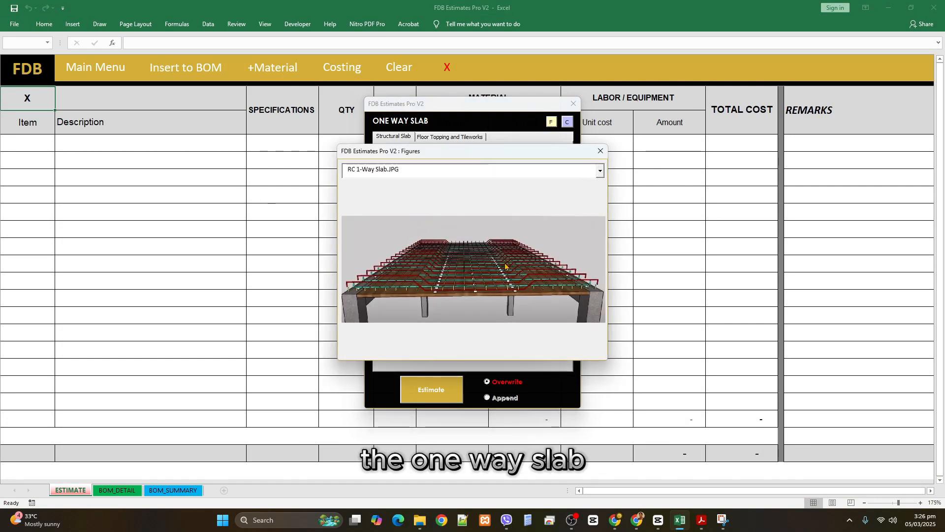
click(600, 152)
click(457, 138)
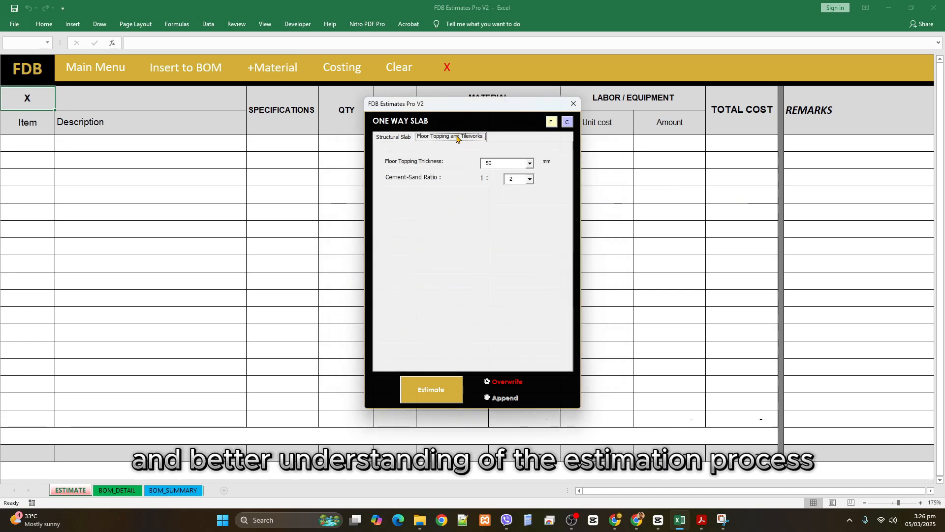
click(397, 138)
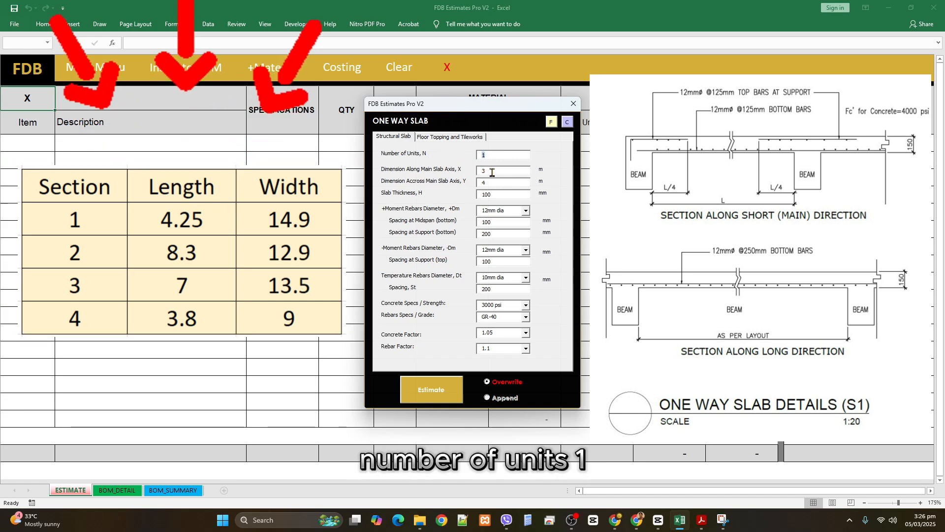
Step: Set the slab dimensions to 4.25 m along and 14.9 m across the main axis, with a thickness of 150 mm
key(Tab)
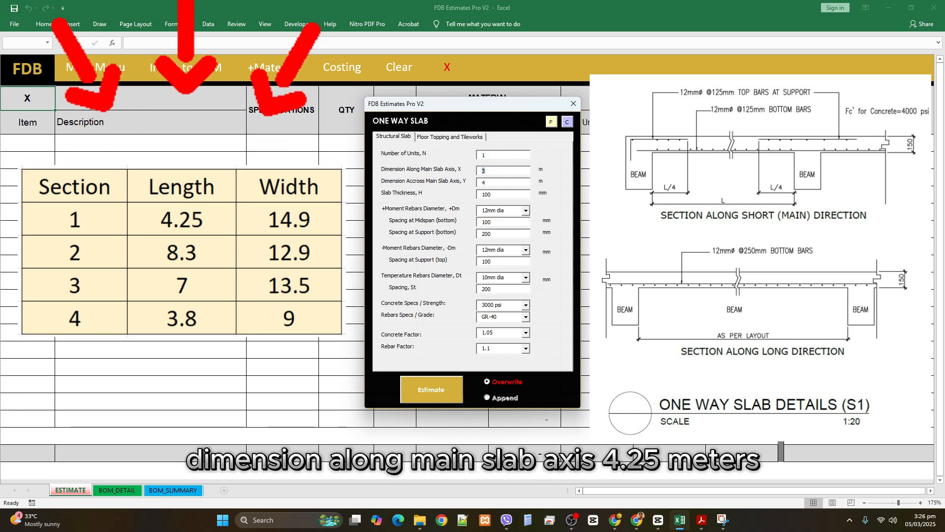
text(4.25)
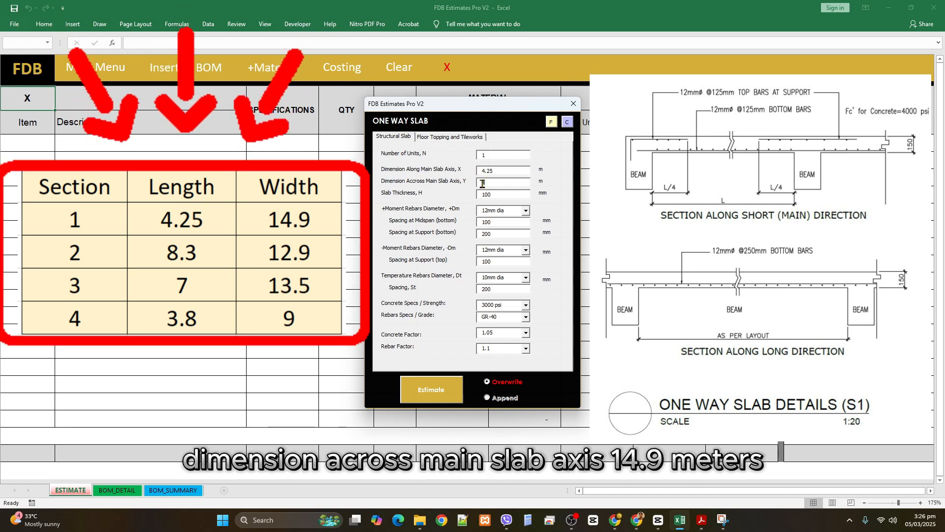
double_click(483, 184)
text(14.9)
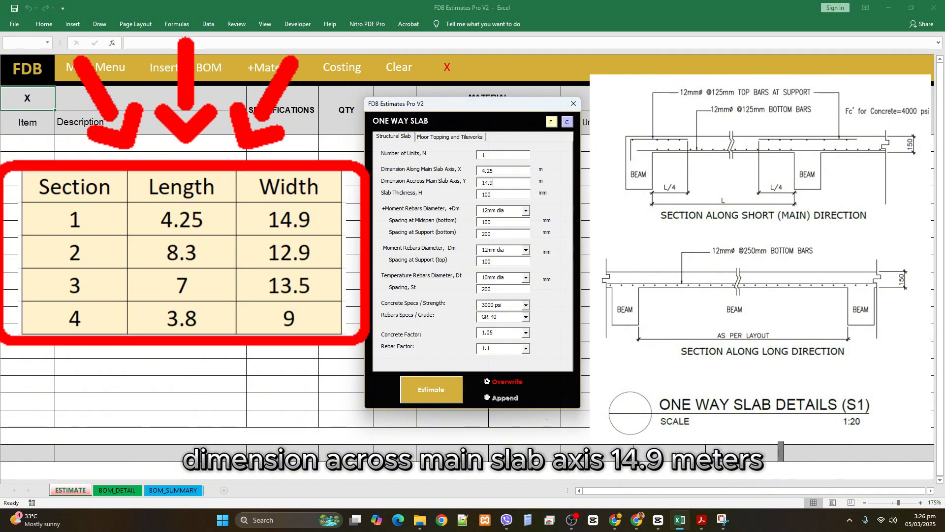
double_click(476, 195)
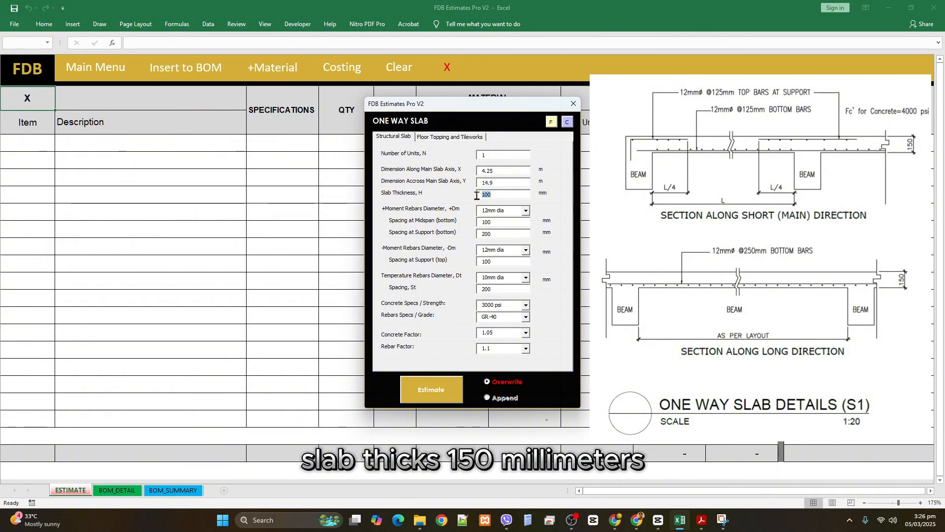
text(150)
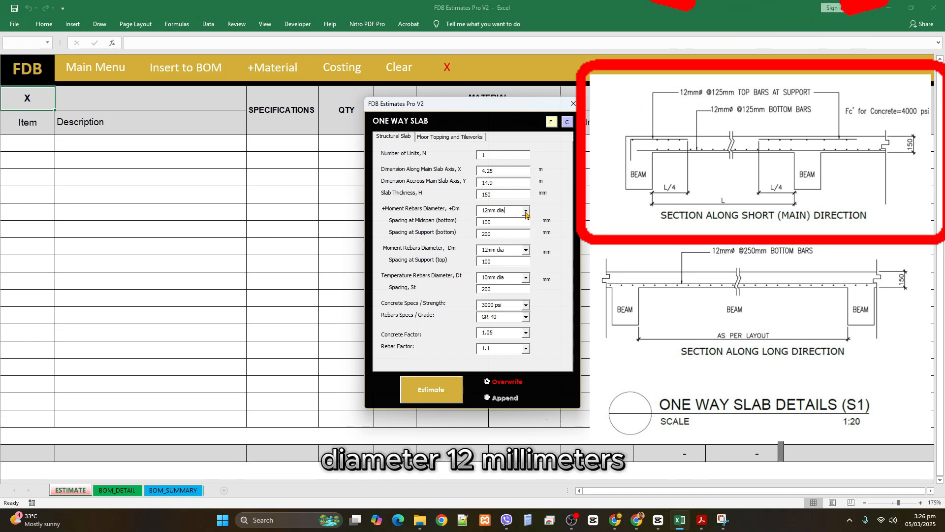
Step: Set the +moment rebar spacing to 125 mm at midspan and 250 mm at support, and the -moment rebar spacing to 125 mm
text(125)
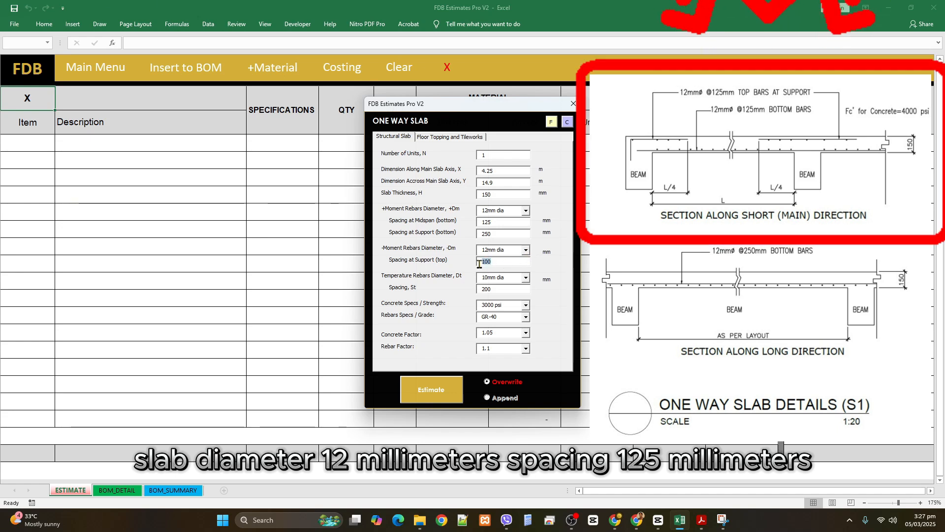
text(125)
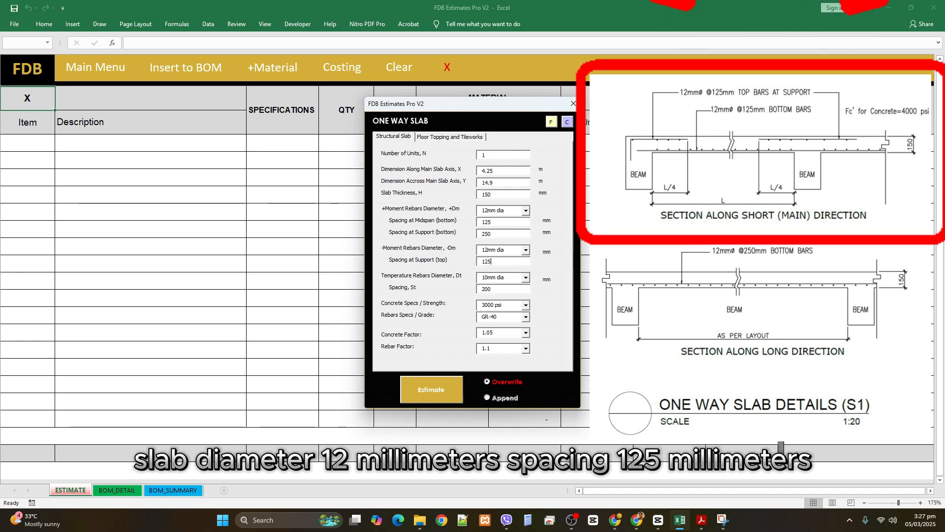
Step: Set the temperature rebars to 12mm dia with a spacing of 250 mm
click(526, 279)
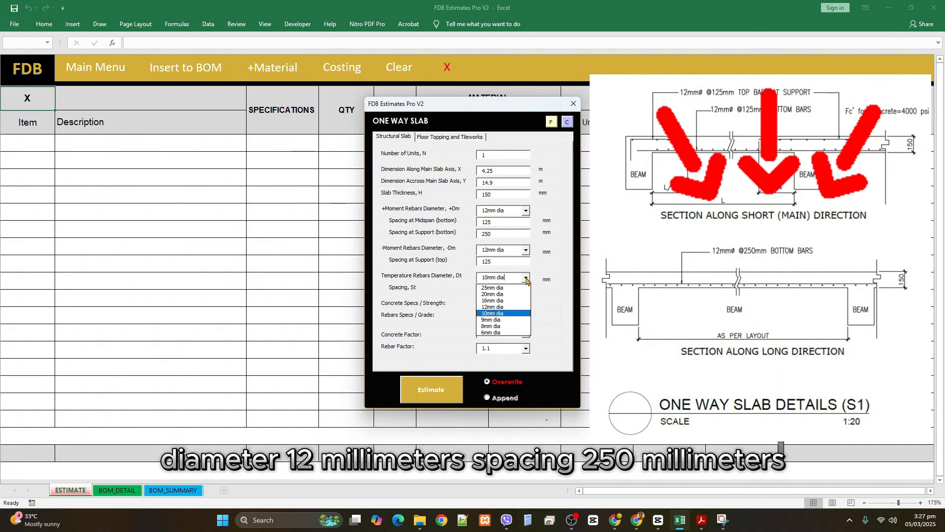
click(495, 306)
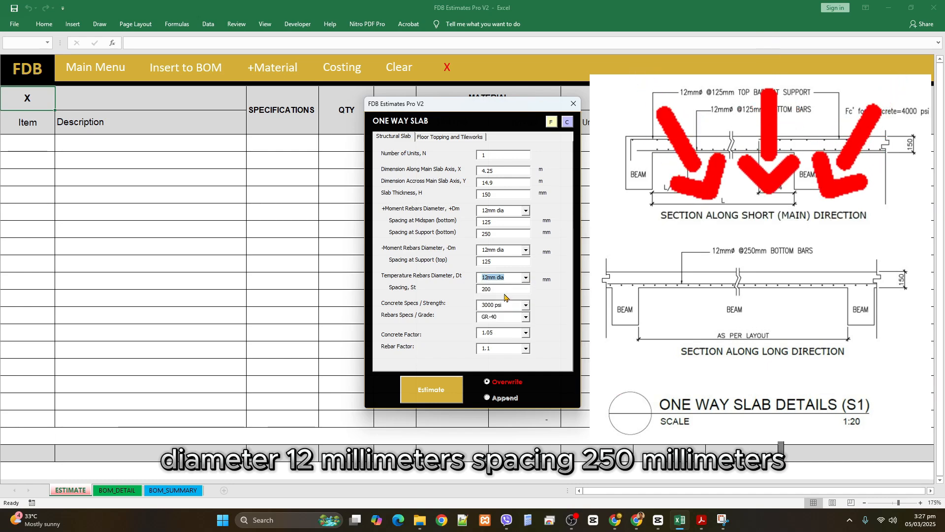
drag(482, 289, 519, 294)
text(250)
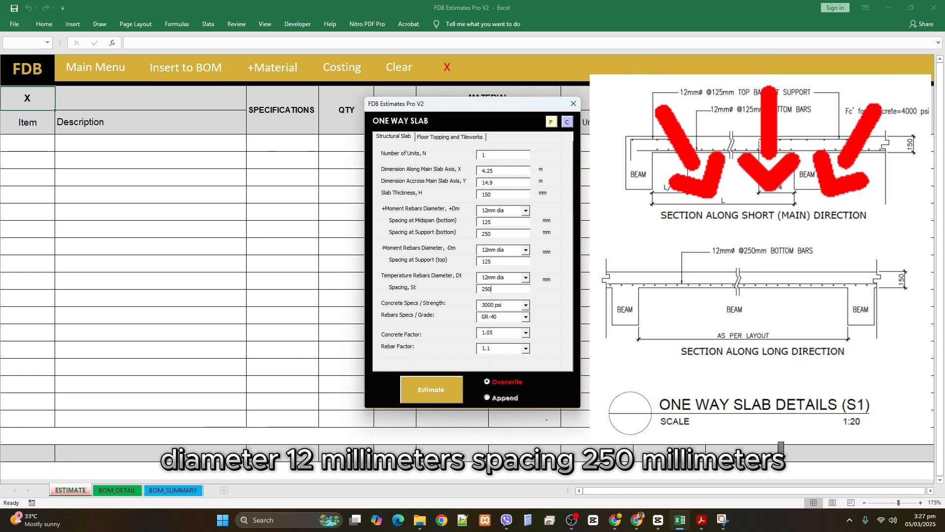
Step: Choose 4000 psi concrete and GR-33 rebars, keeping the concrete factor at 1.05 and the rebar factor at 1.1
click(525, 305)
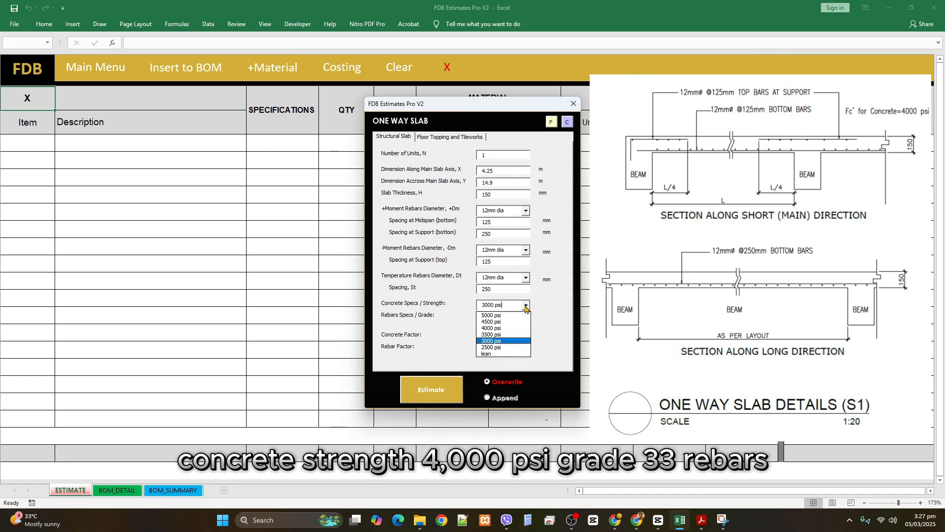
click(513, 328)
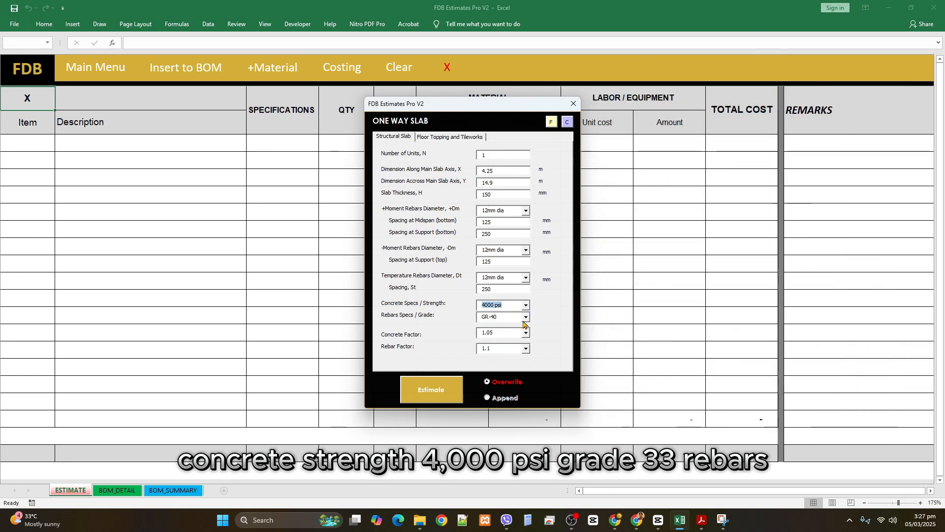
click(526, 317)
click(517, 340)
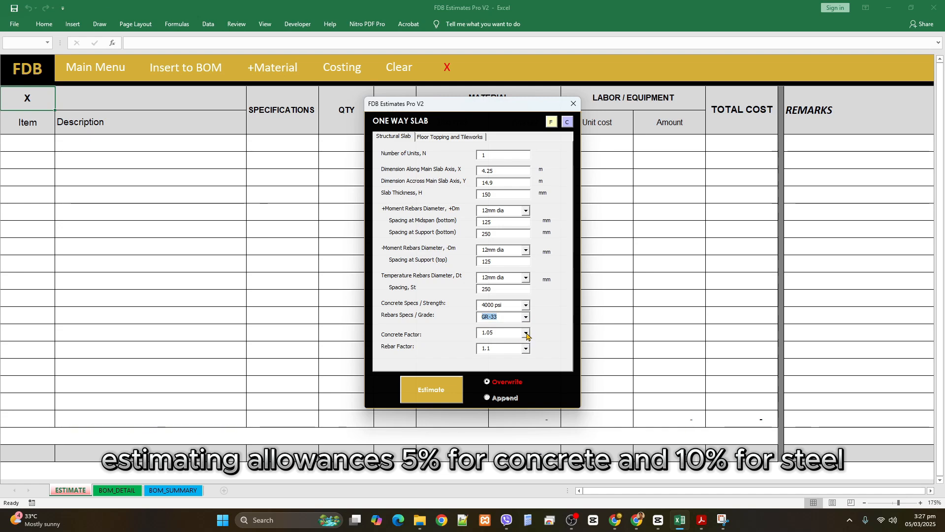
click(526, 334)
click(526, 334)
click(525, 350)
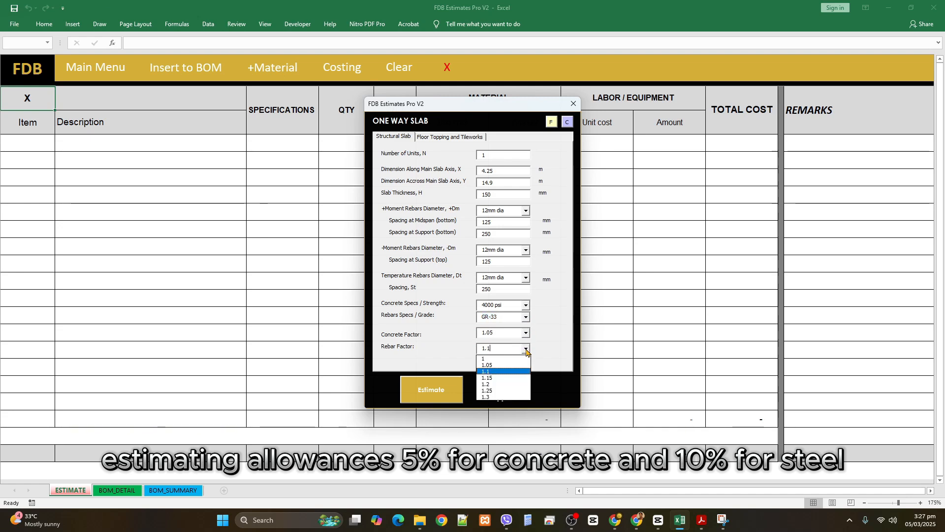
click(526, 350)
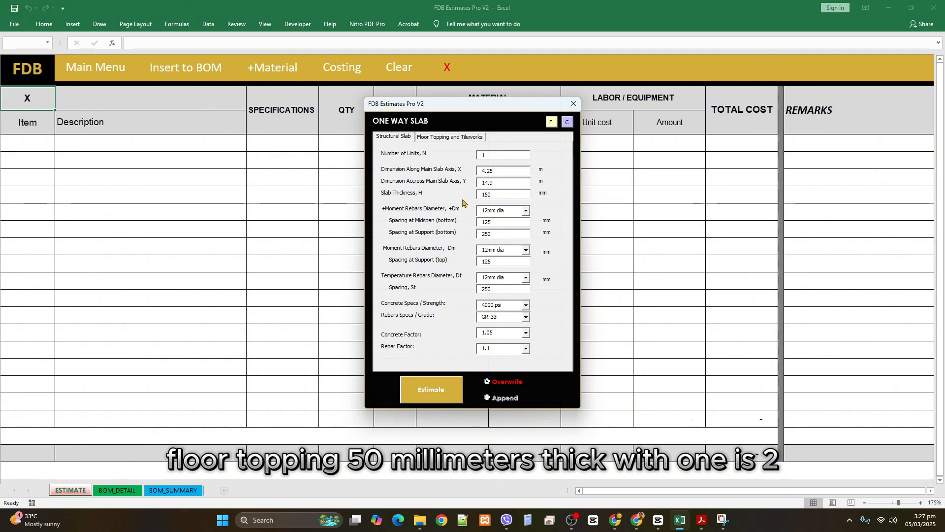
Step: Review the floor topping thickness and cement-sand ratio, keeping 50 mm and 1:2
click(452, 138)
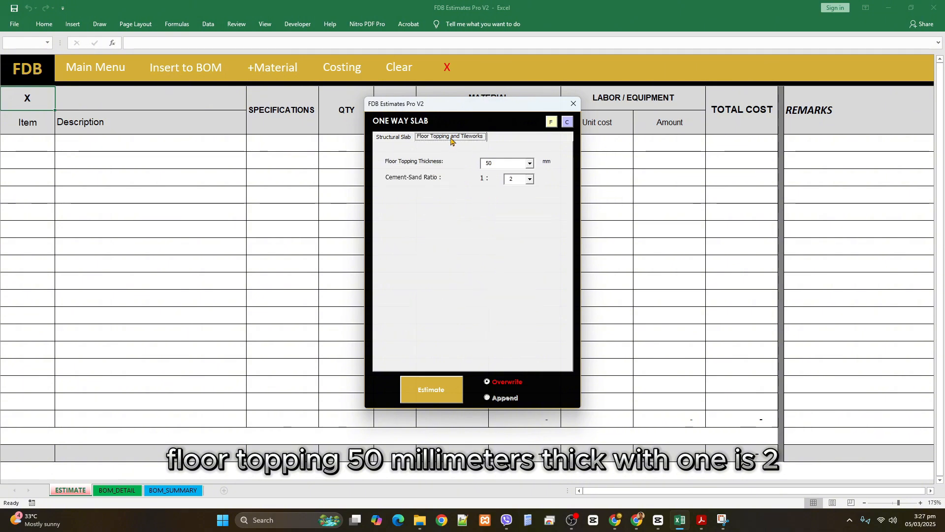
click(530, 164)
click(531, 179)
click(531, 179)
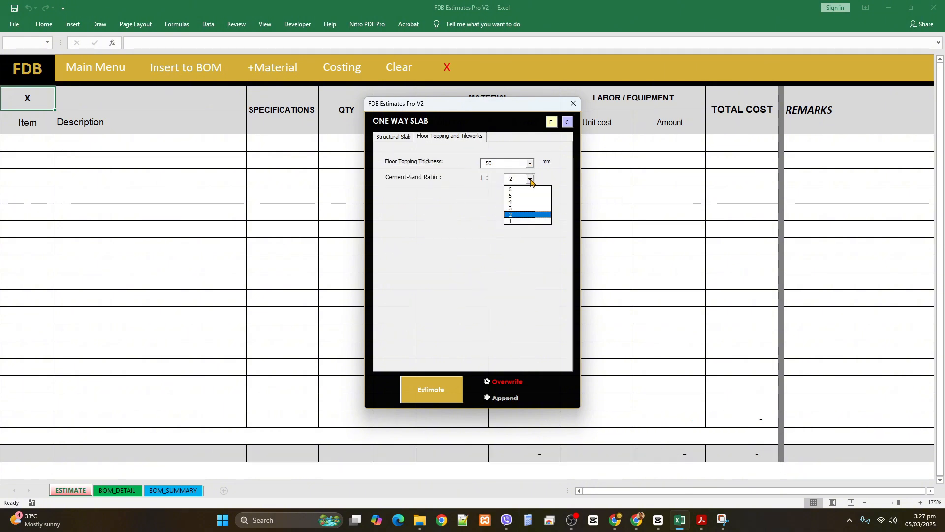
click(531, 179)
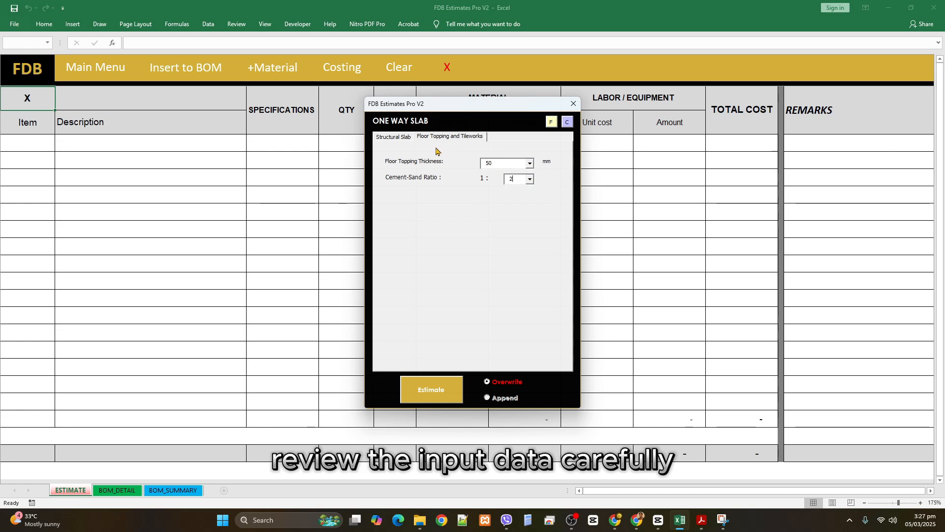
Step: Recheck the structural slab inputs, generate the estimate in Overwrite mode and move the dialog clear of the quantities
click(401, 141)
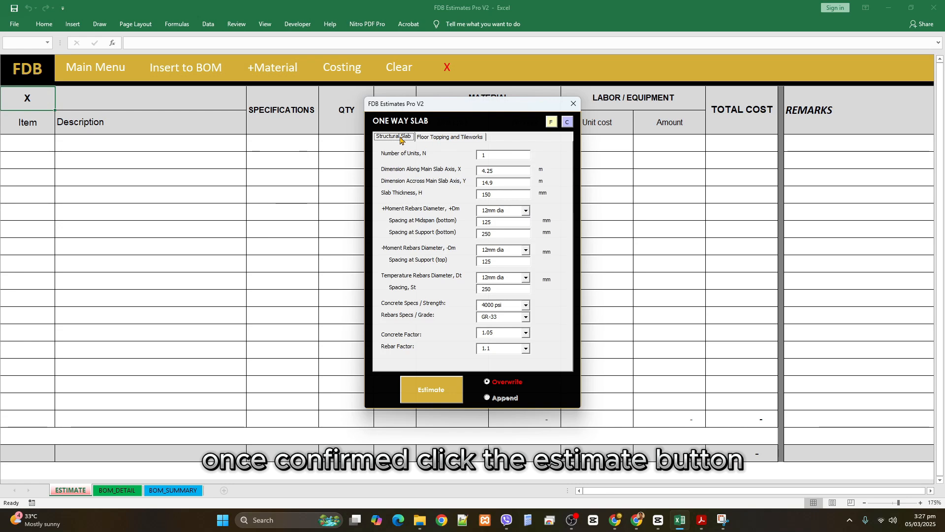
click(451, 388)
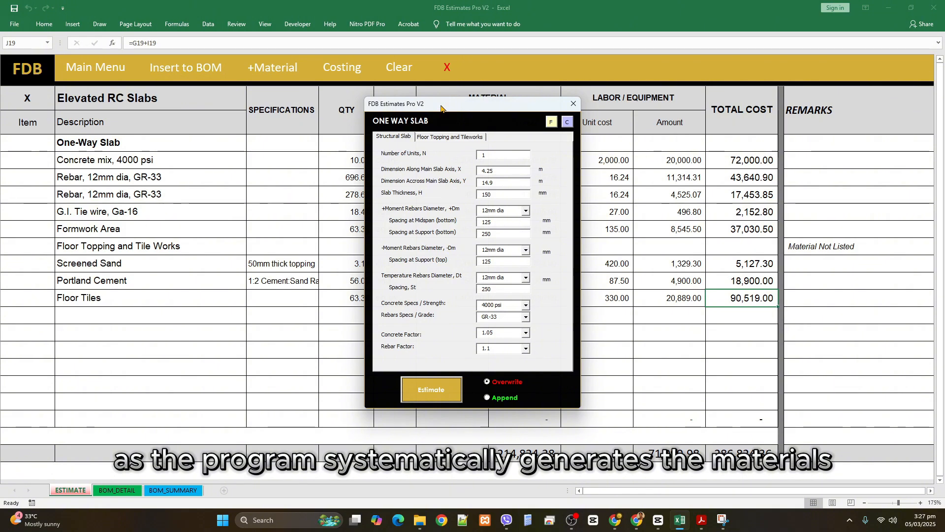
drag(441, 108, 451, 110)
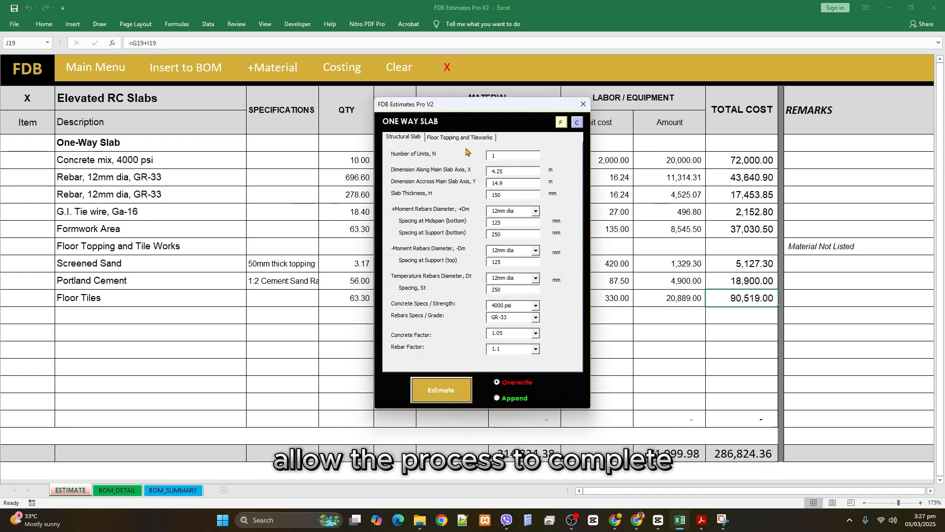
Step: Switch the estimate to Append mode and set the slab to 8.3 m along and 12.9 m across the main axis
click(515, 401)
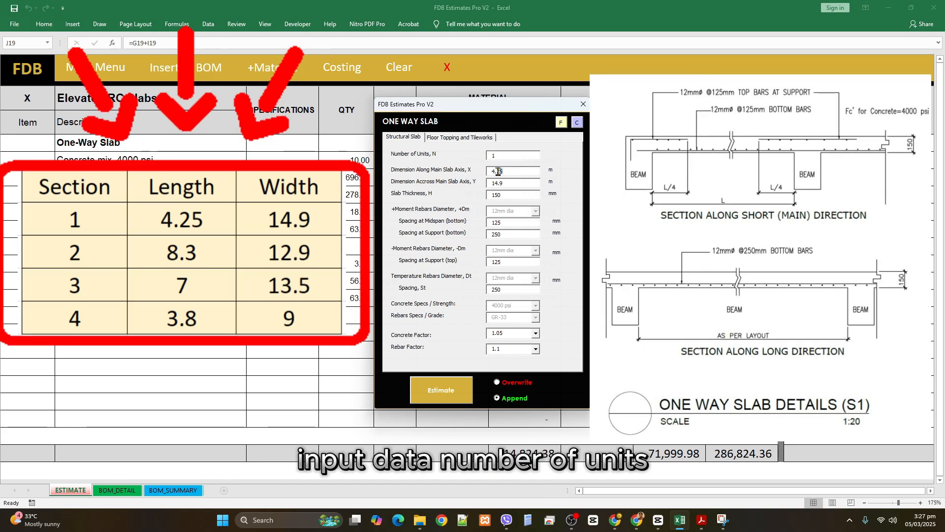
double_click(499, 172)
text(8.3)
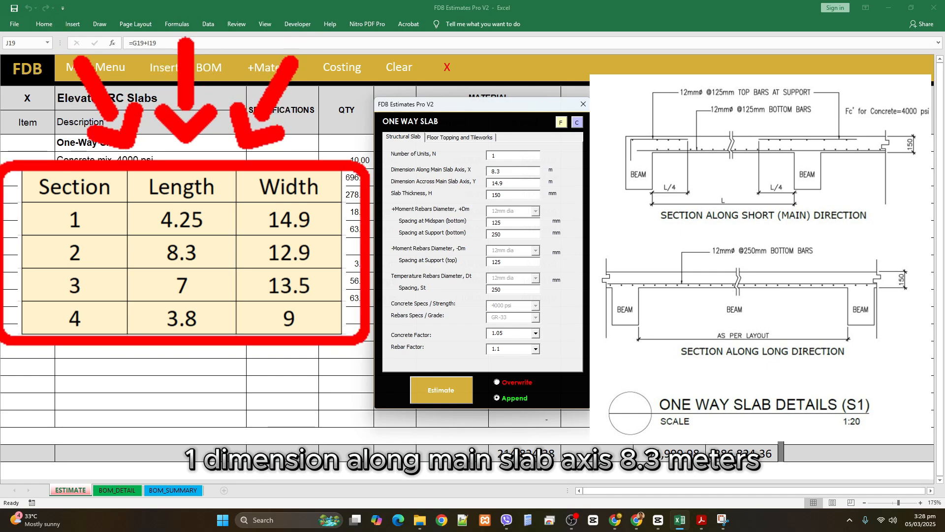
double_click(492, 182)
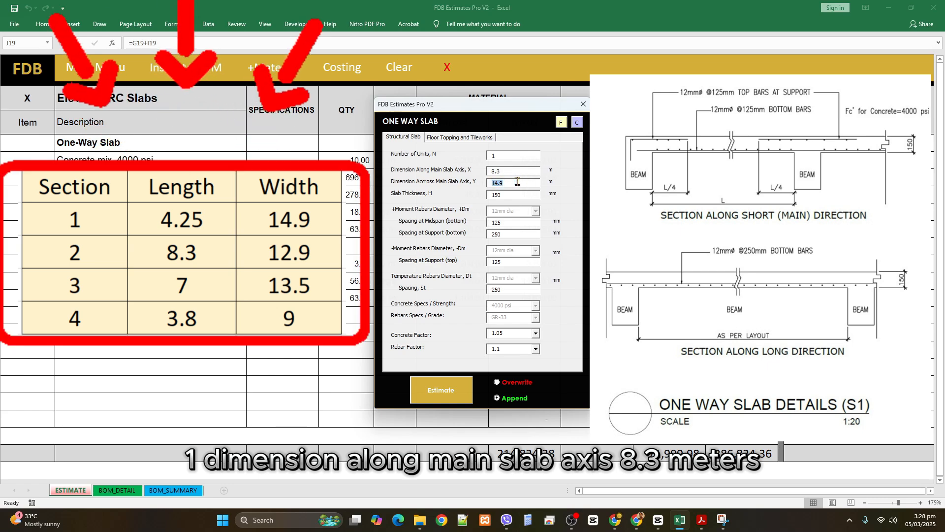
text(12.9)
click(514, 196)
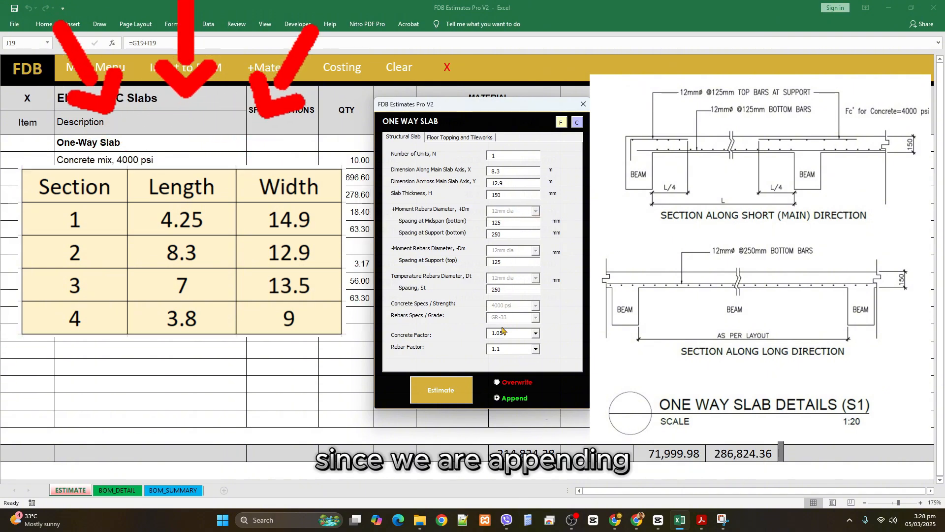
Step: Check the floor topping inputs and append the second slab section to the estimate
click(459, 137)
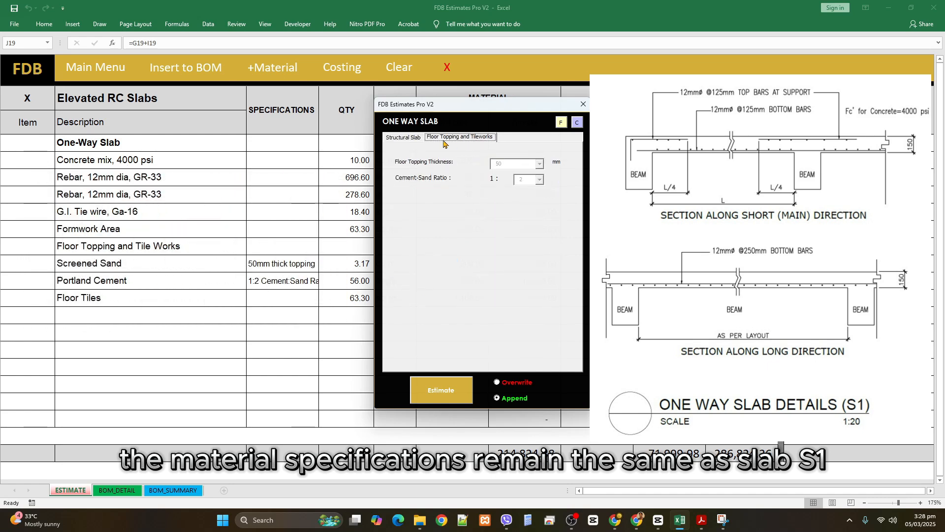
click(416, 138)
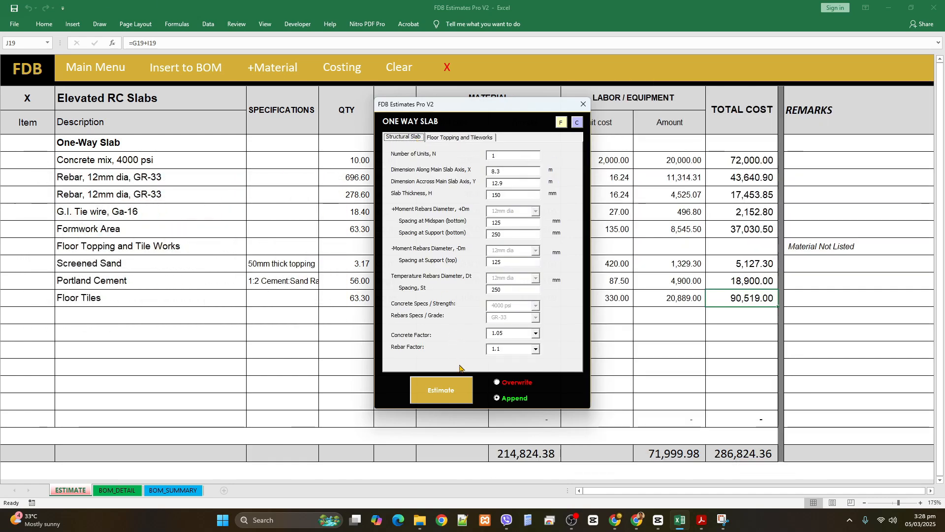
click(467, 389)
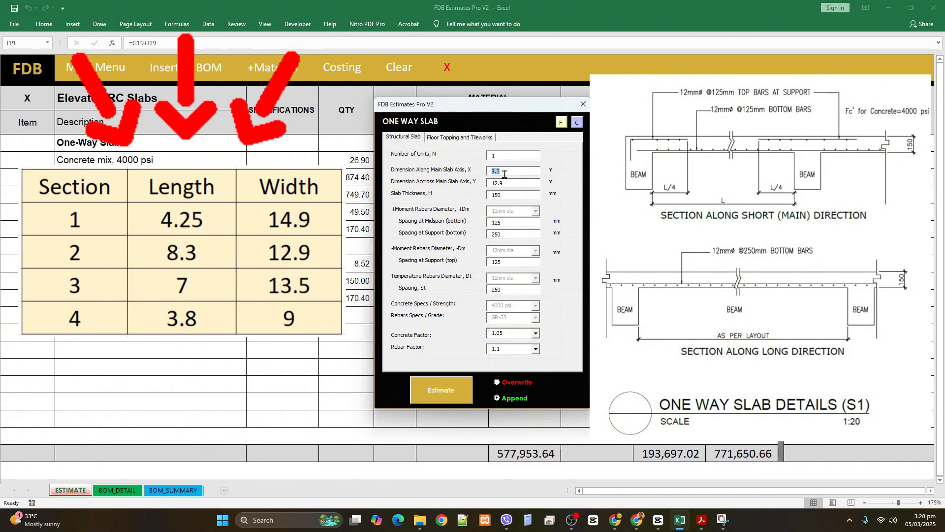
Step: Set the third slab section to 7 m along and 13.5 m across the main slab axis
double_click(504, 174)
text(7)
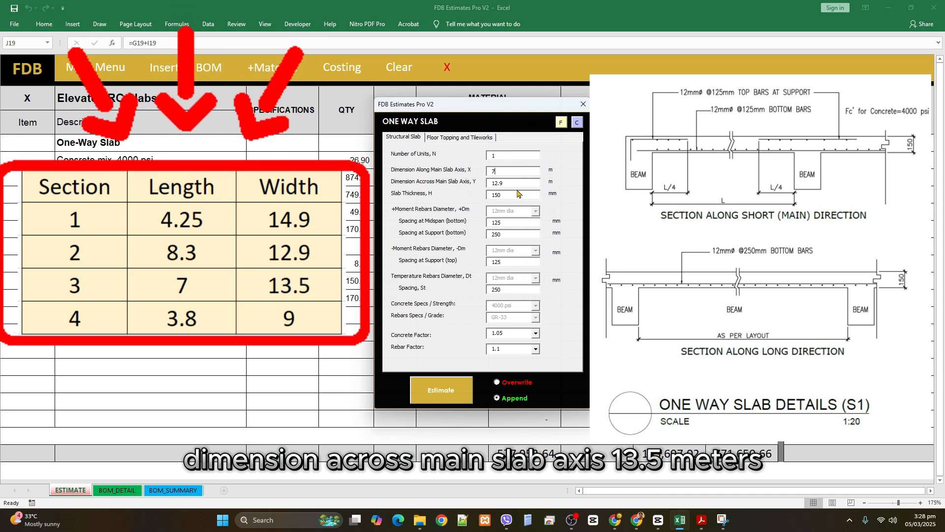
double_click(496, 182)
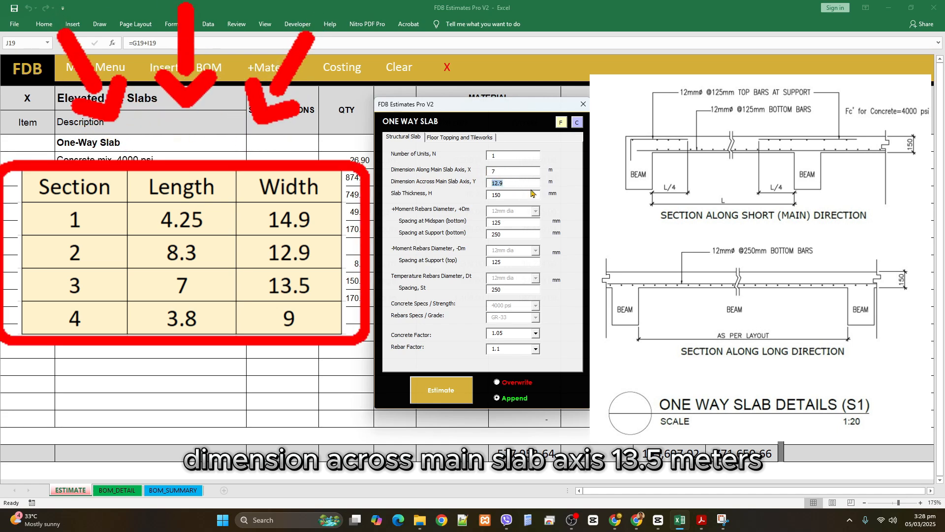
text(13.5)
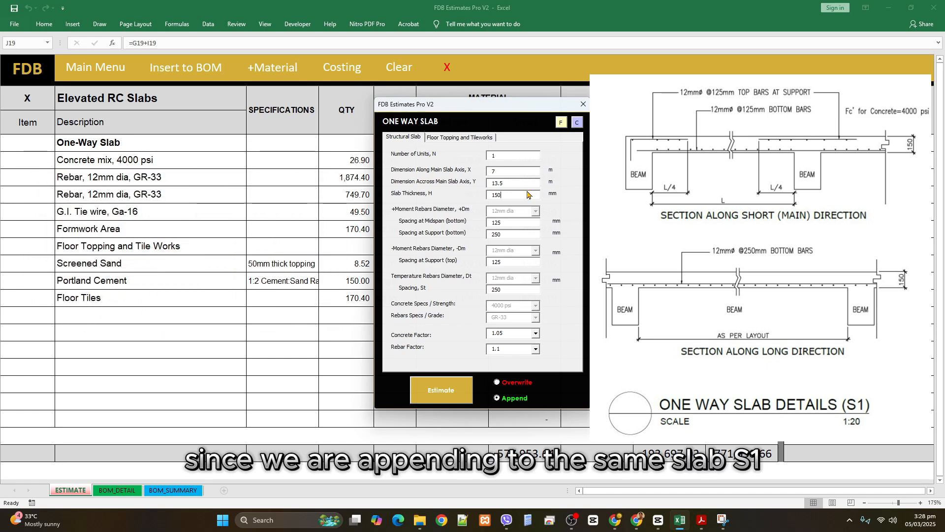
click(512, 220)
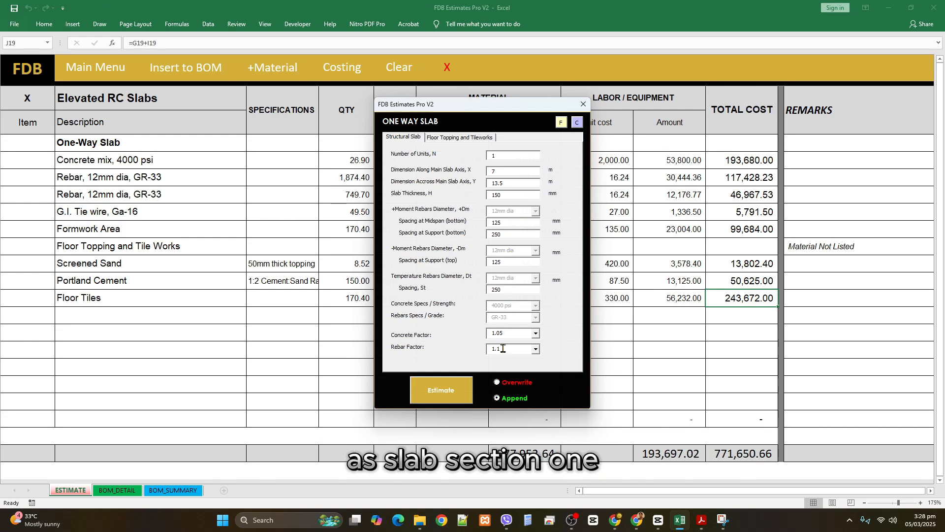
Step: Check the floor topping inputs and append the third slab section to the estimate
click(469, 141)
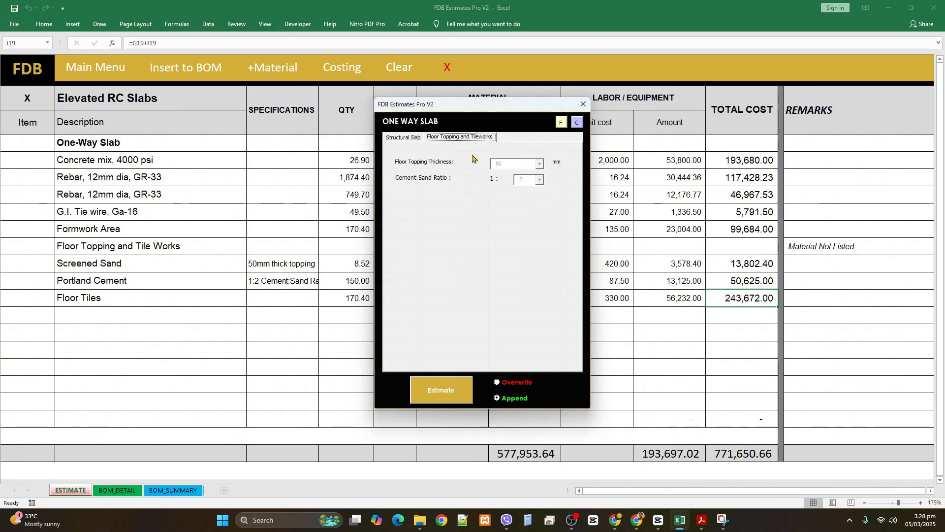
click(410, 141)
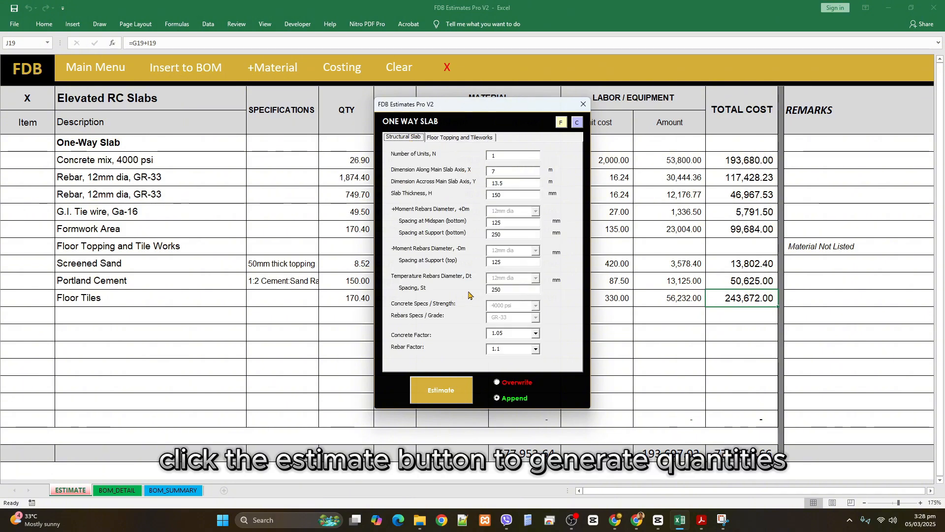
click(461, 396)
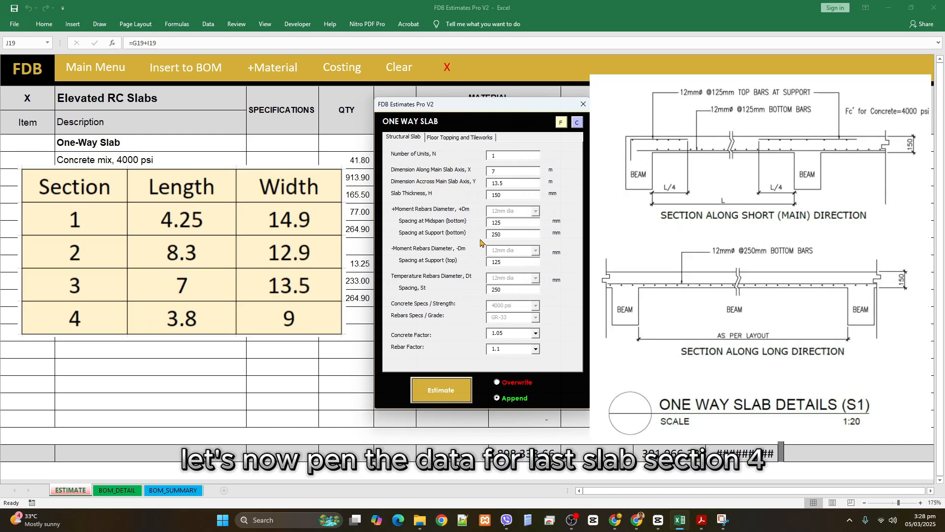
Step: Set the fourth slab section to 3.8 m along and 9 m across the main axis, keeping one unit and the same thickness and spacings
double_click(485, 155)
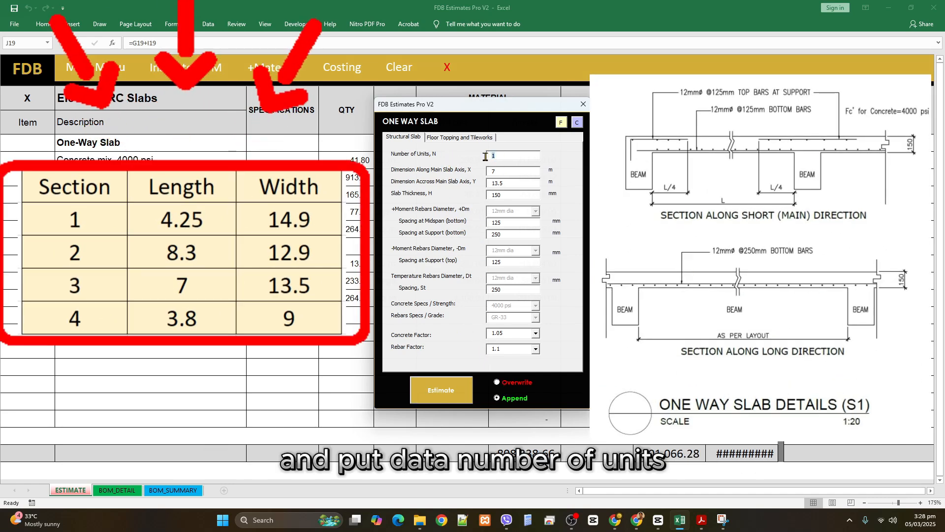
double_click(503, 172)
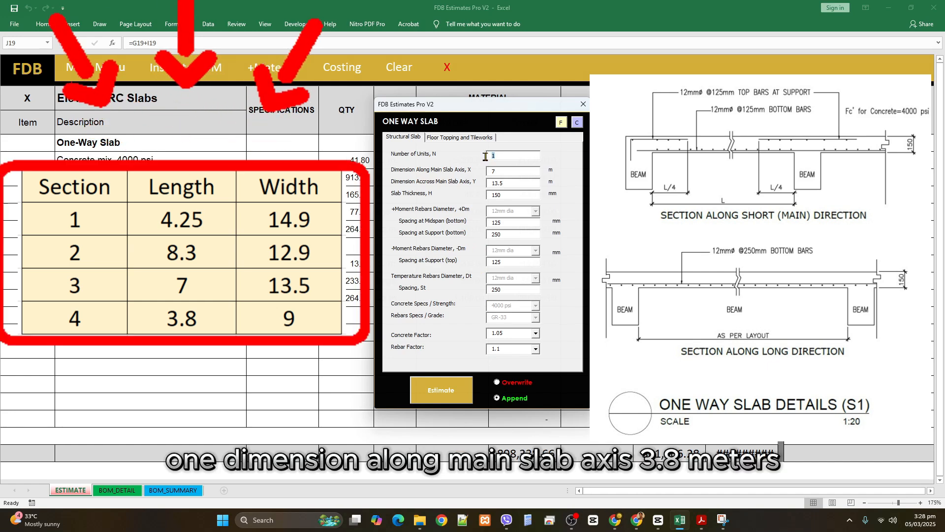
text(3.8)
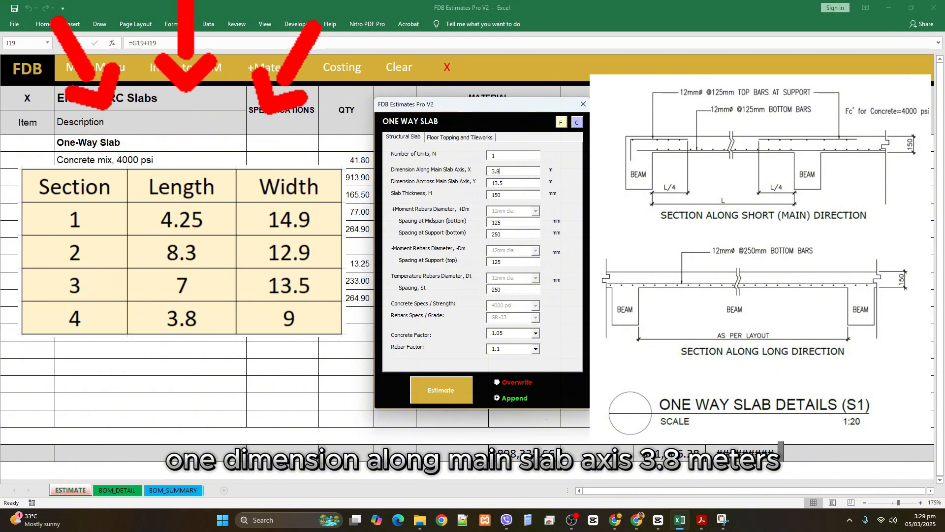
double_click(489, 182)
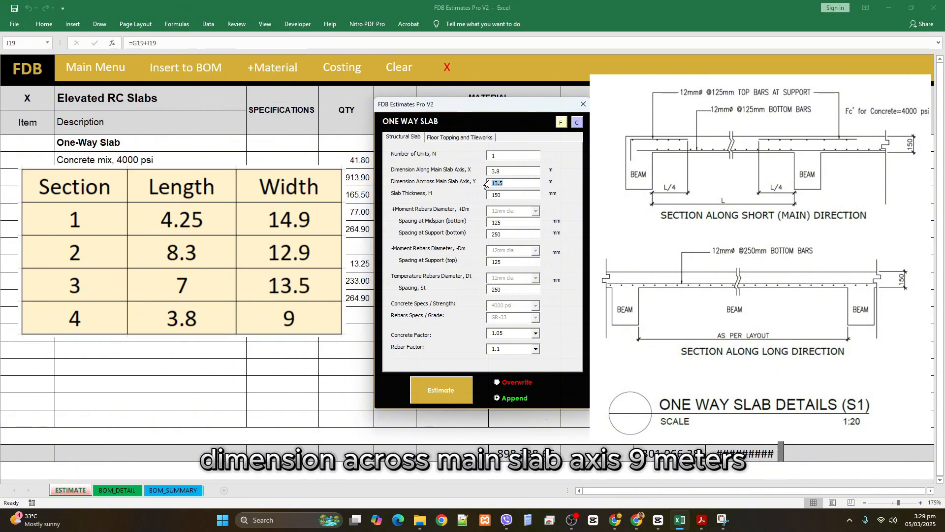
text(9)
click(509, 195)
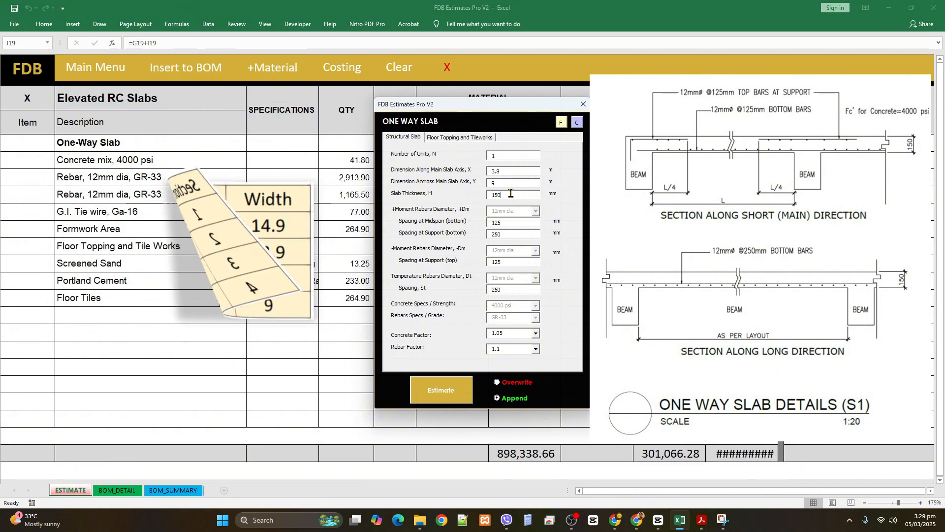
click(508, 234)
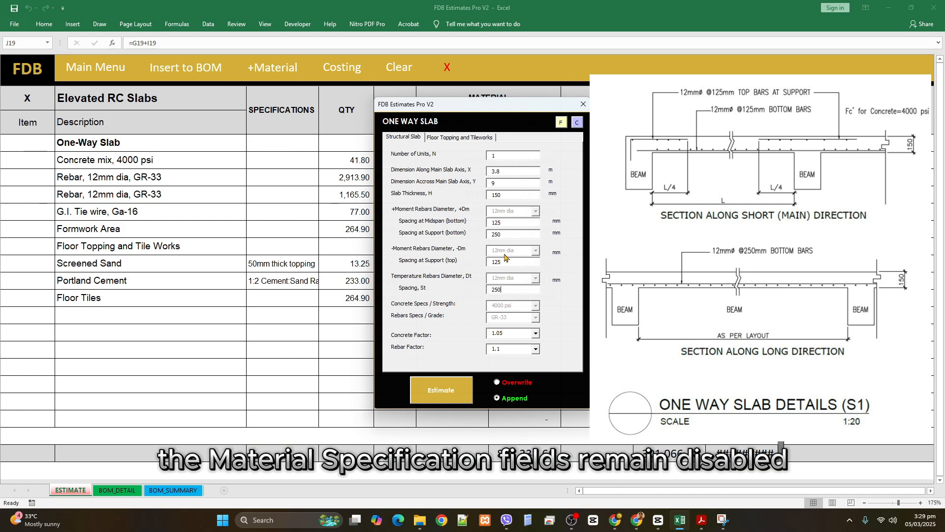
Step: Check the floor topping inputs and append the fourth slab section to the estimate
click(473, 138)
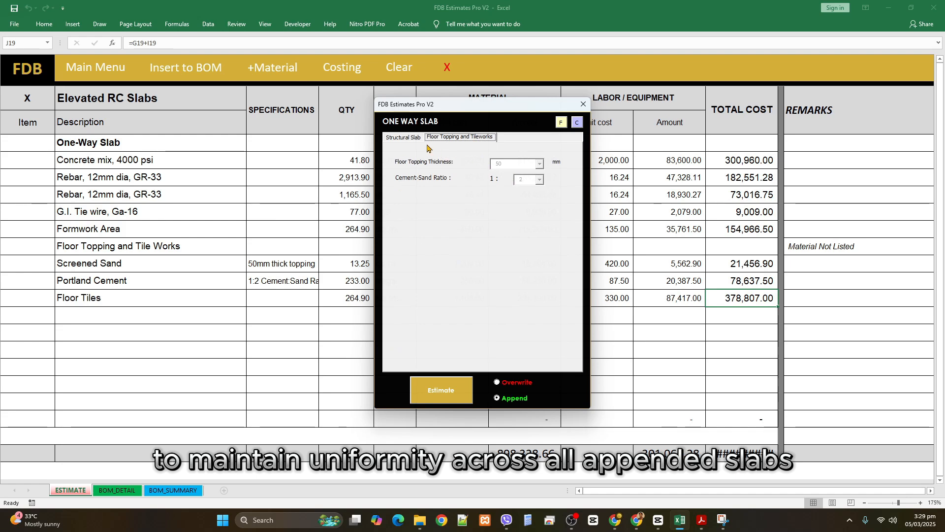
click(408, 137)
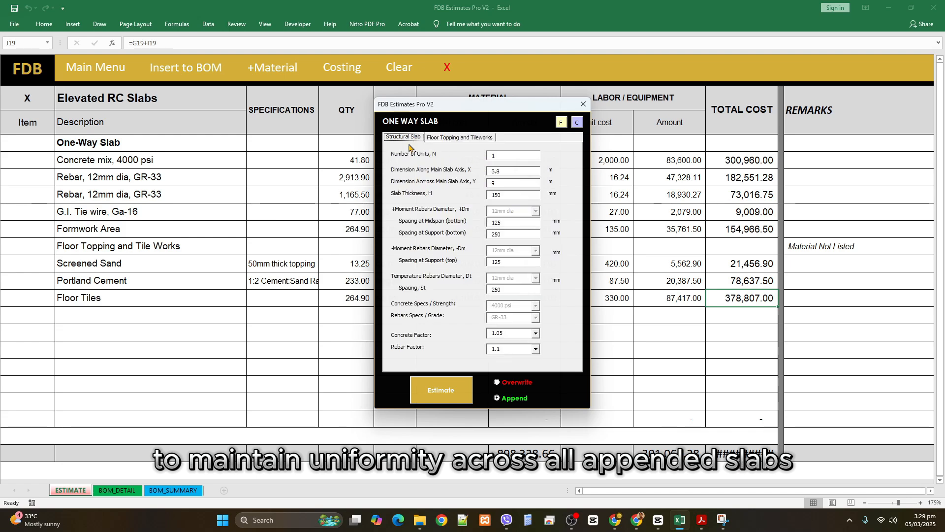
click(463, 390)
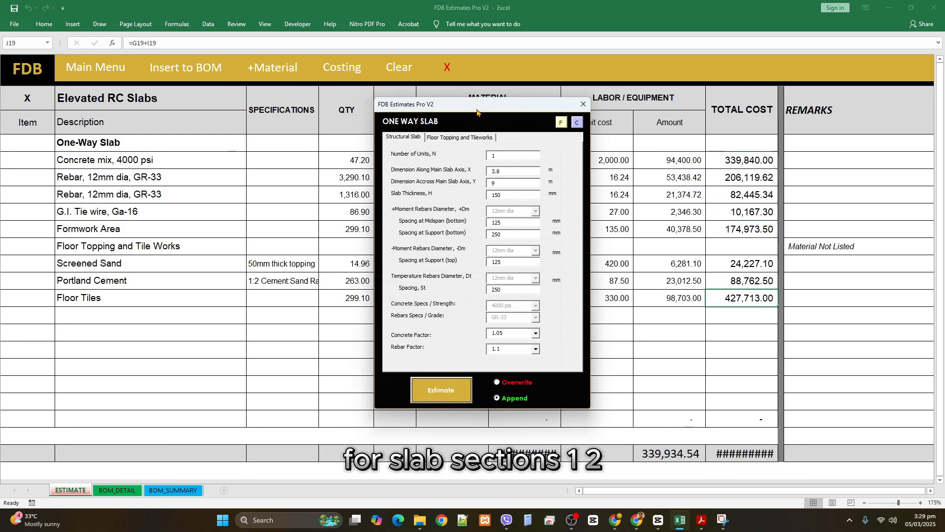
Step: Move the One Way Slab form aside to review the combined quantities and costs, and close the form
drag(477, 111, 153, 334)
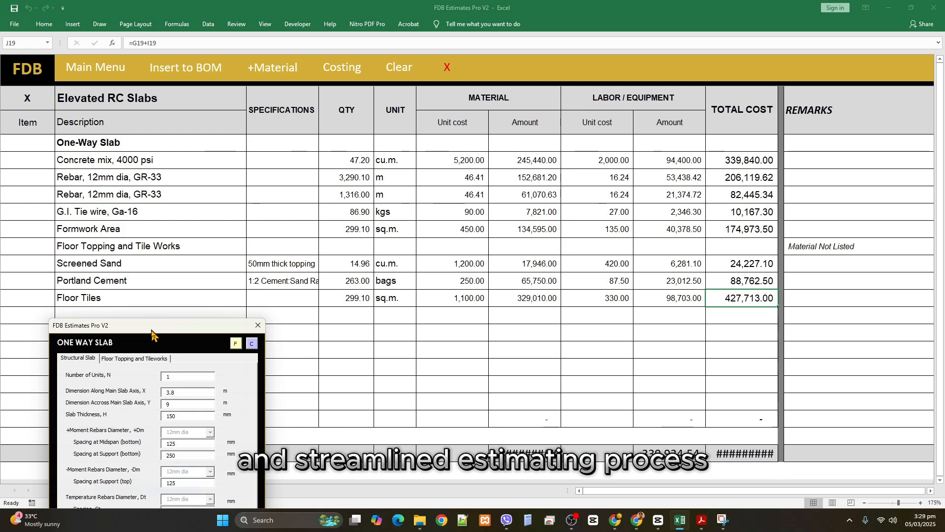
mouse_move(151, 330)
mouse_down()
mouse_move(454, 296)
mouse_move(422, 239)
mouse_move(433, 130)
mouse_move(463, 106)
mouse_up()
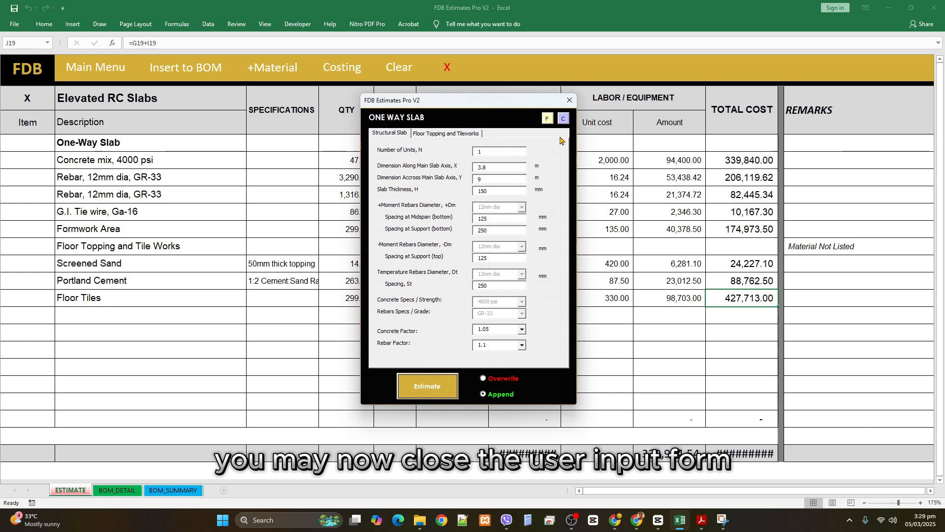
click(572, 101)
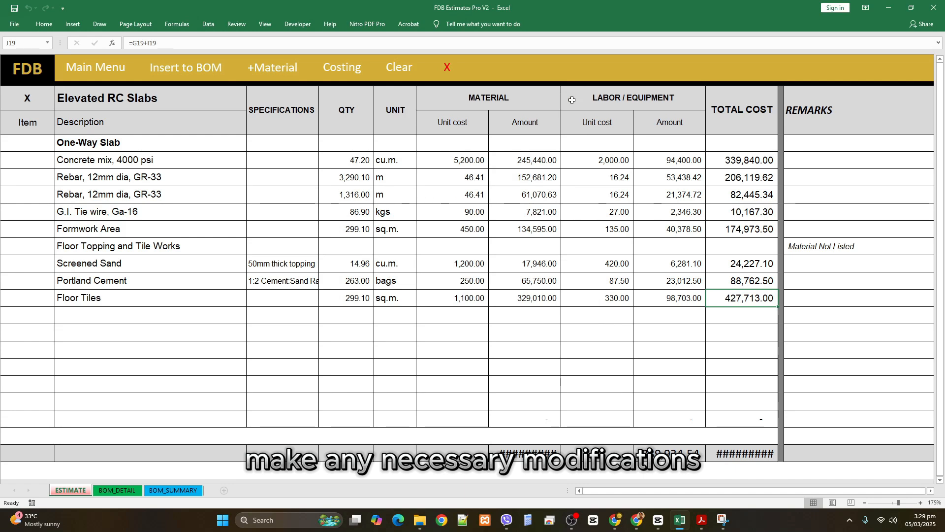